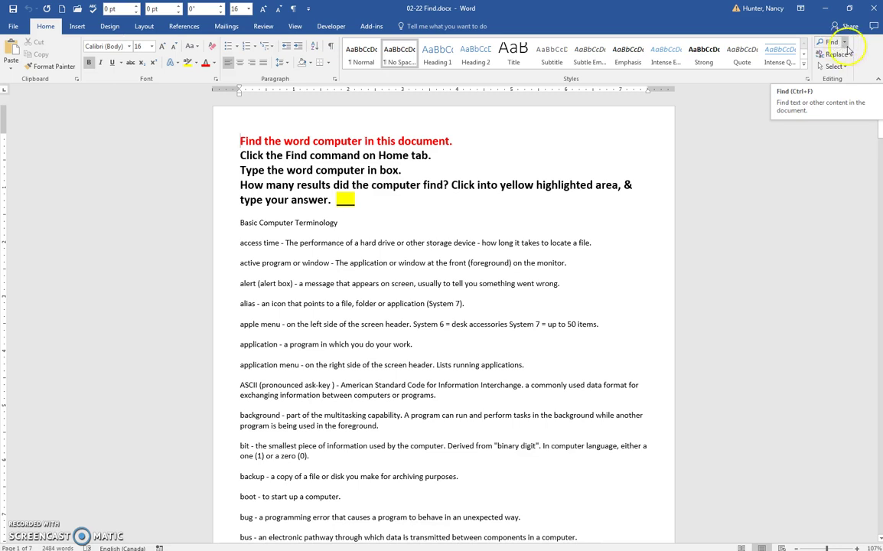
- Show the Navigation pane's Results view and place the cursor at the document's start
left_click(830, 46)
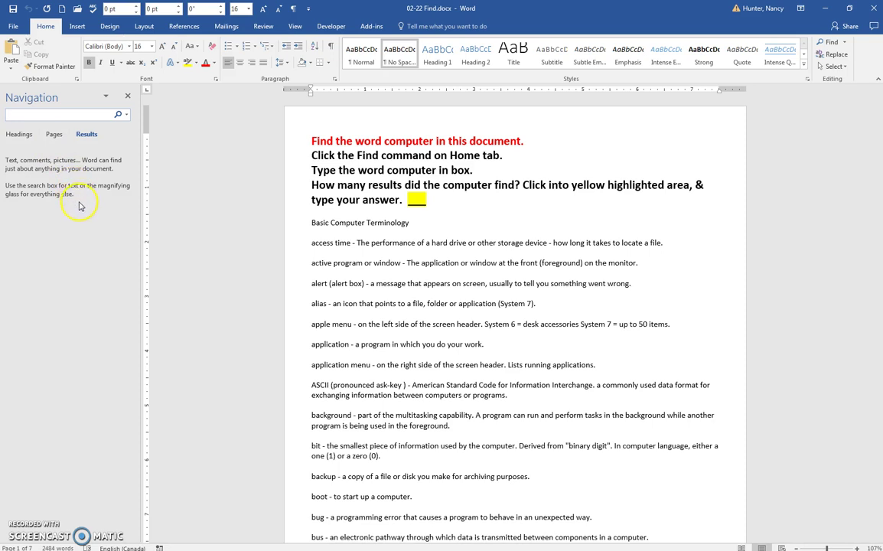
left_click(204, 150)
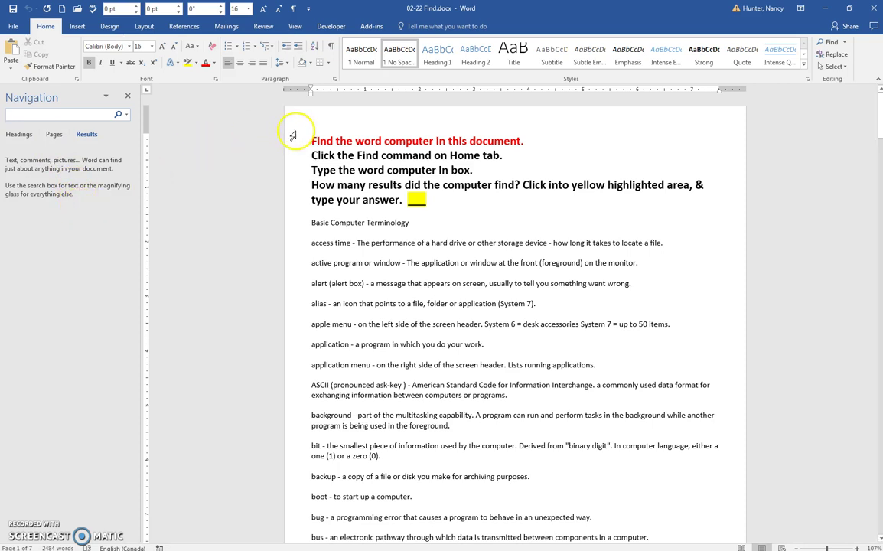
left_click(314, 146)
- Search for 'computer' so all 39 results are listed and highlighted
type("com")
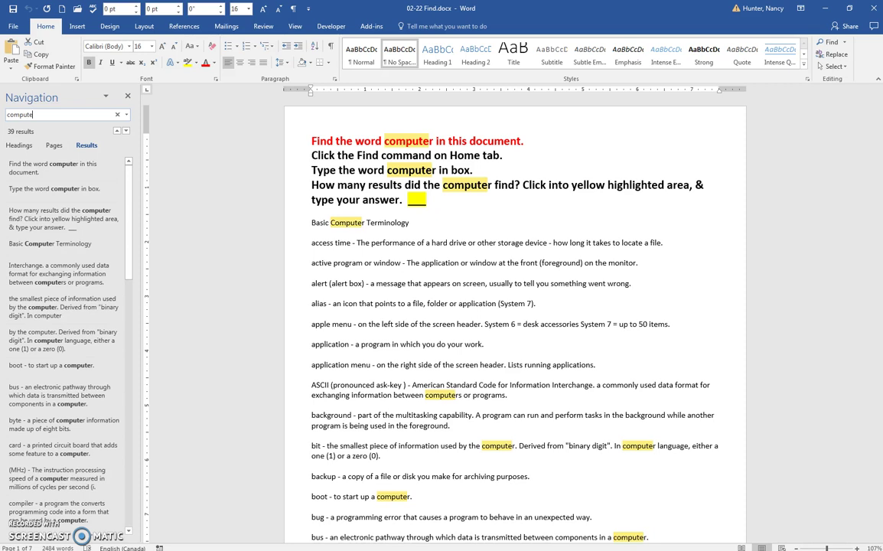
type("puter")
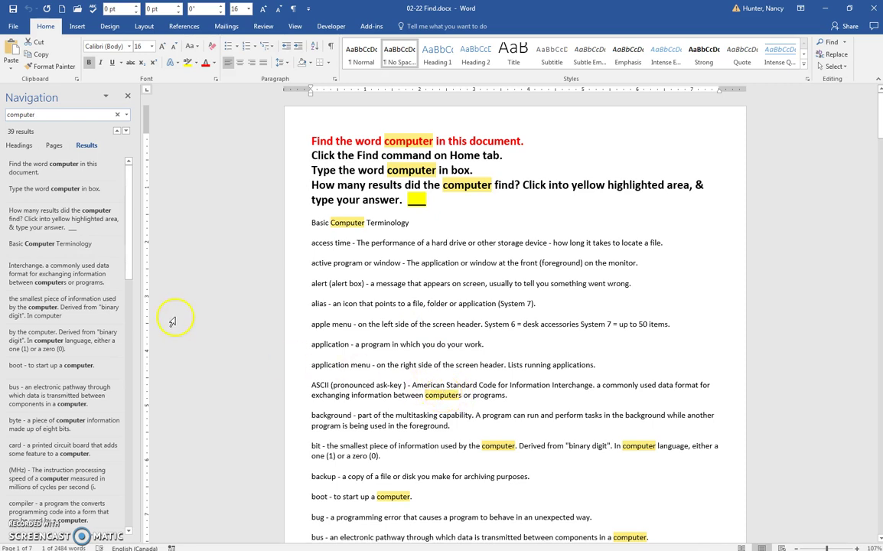
- Go to Result 1 of 39, the 'computer' in the red heading
left_click(59, 114)
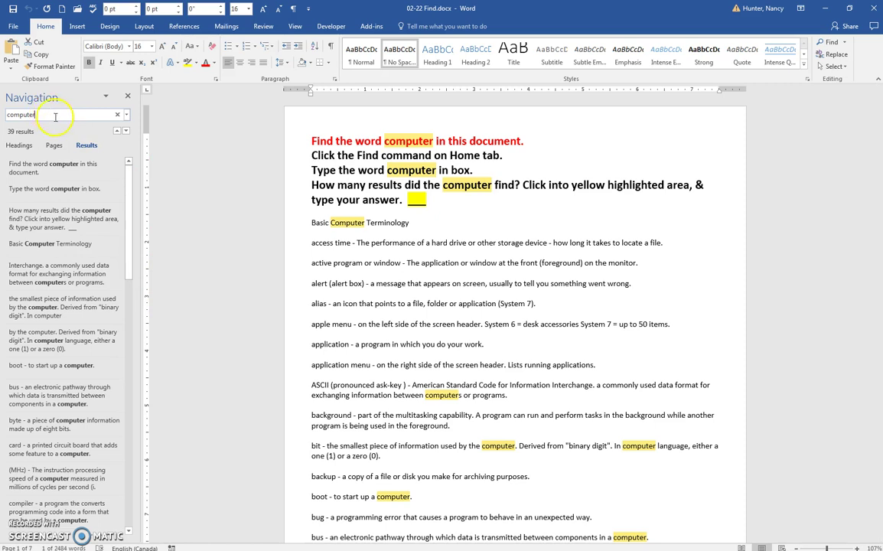
left_click(126, 132)
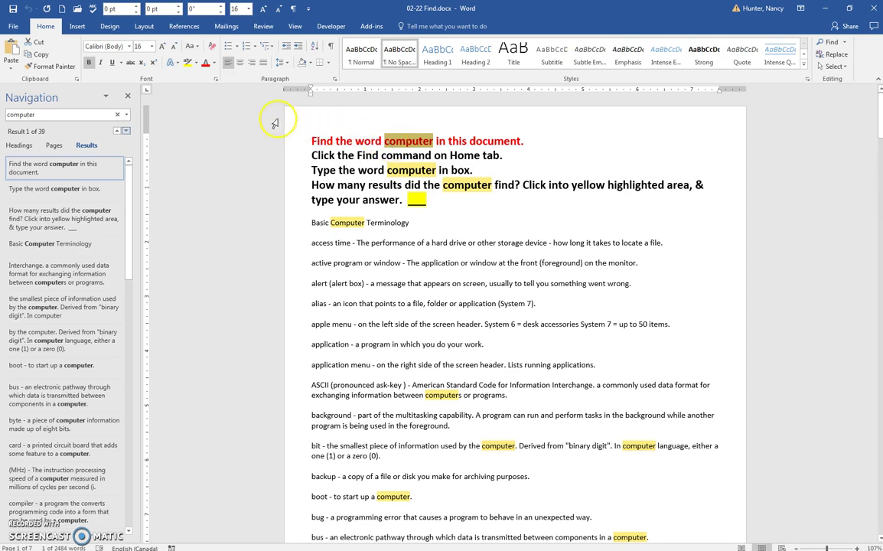
- Underline Results 1 and 2: the red heading and the 'Type the word computer in box' line
left_click(112, 62)
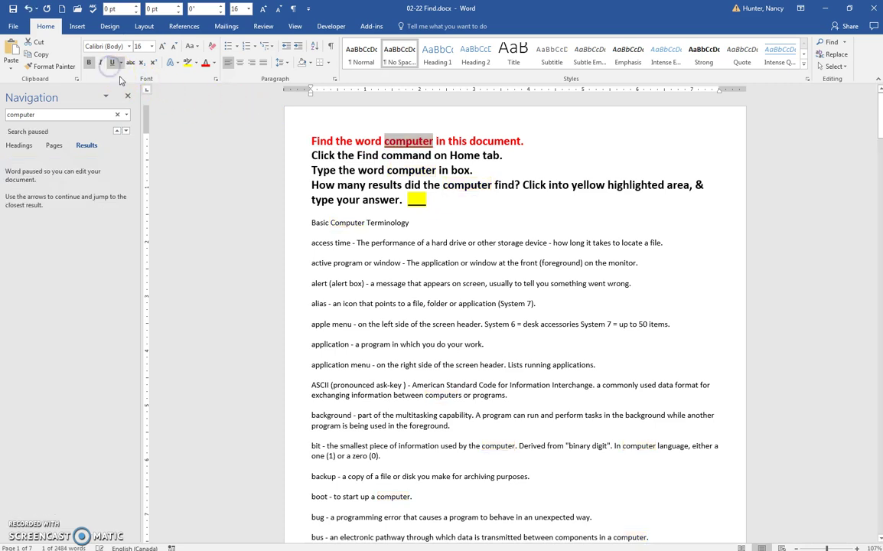
left_click(126, 130)
left_click(127, 132)
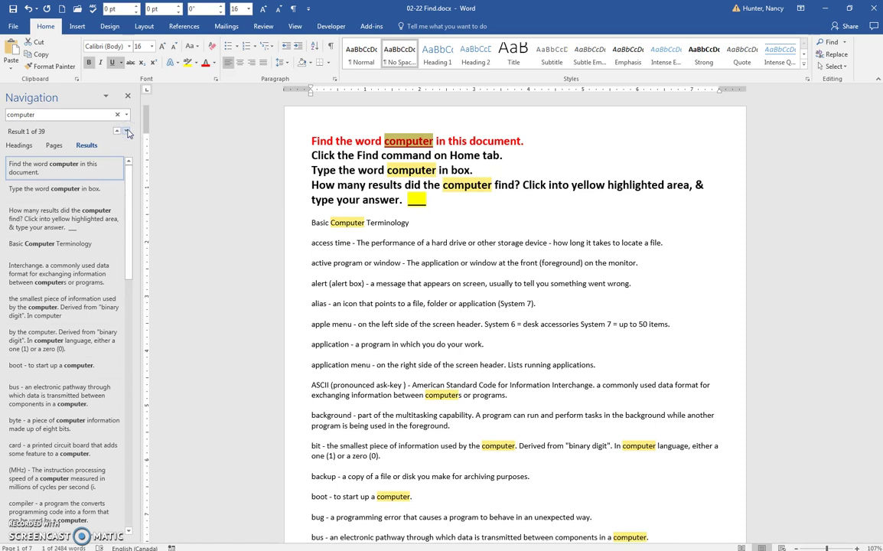
left_click(127, 131)
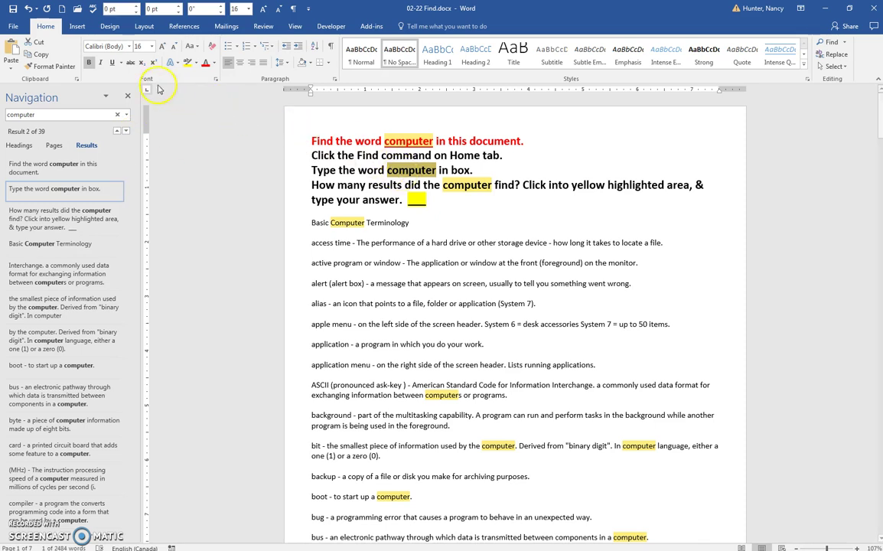
left_click(113, 65)
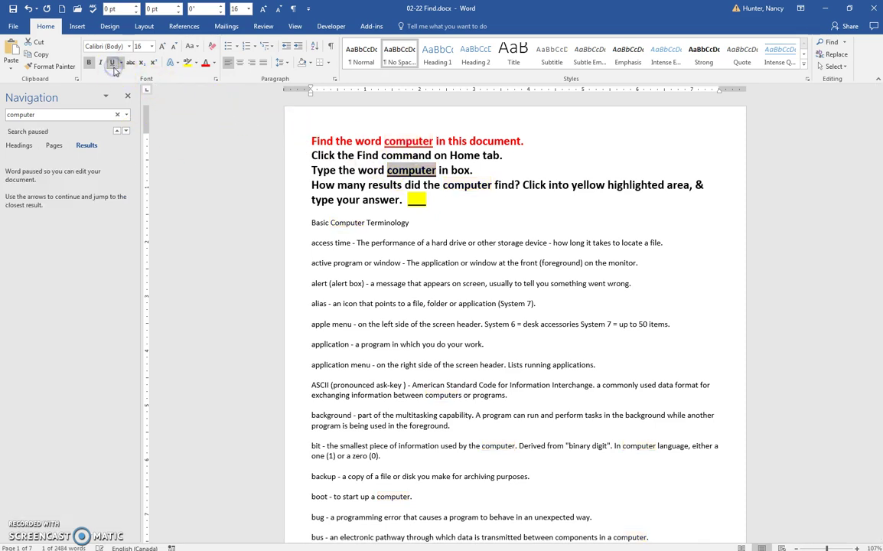
left_click(126, 133)
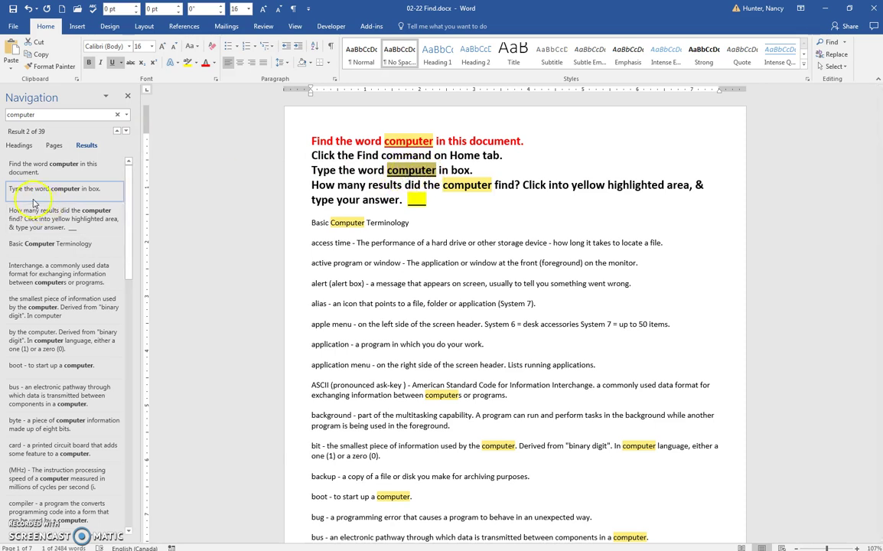
- Underline Results 3 and 4, the question line and Basic Computer Terminology title, then reach Result 5
left_click(125, 132)
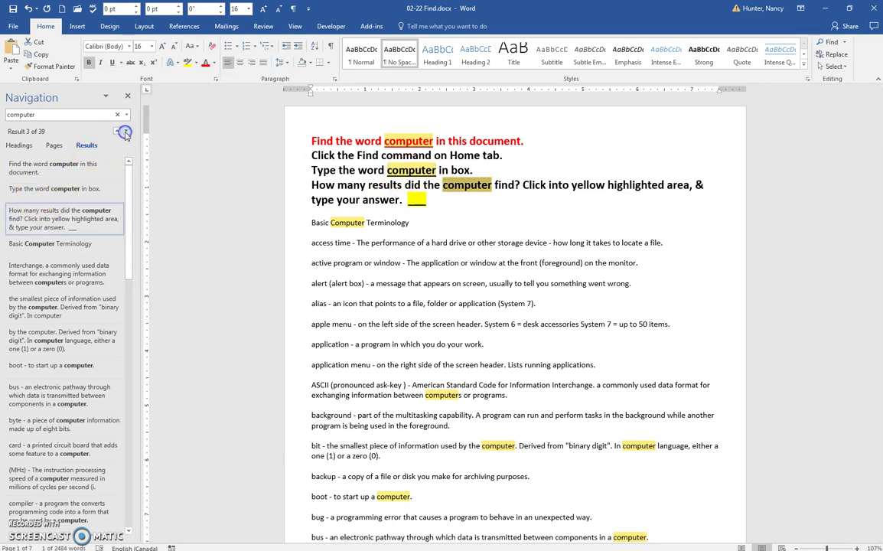
left_click(111, 61)
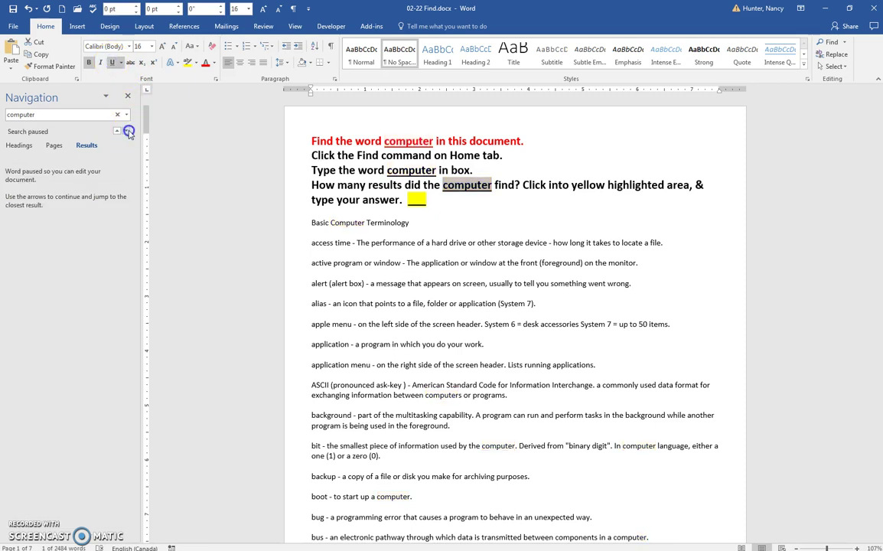
left_click(128, 131)
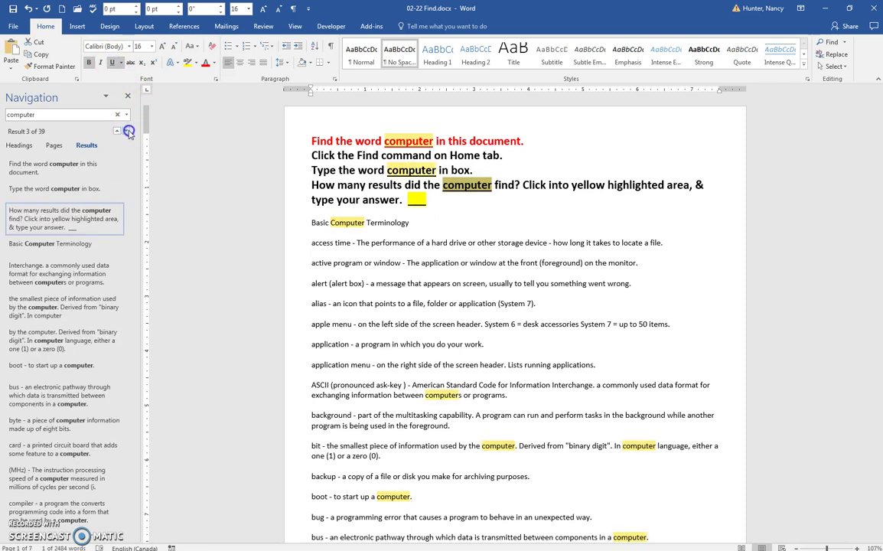
left_click(127, 131)
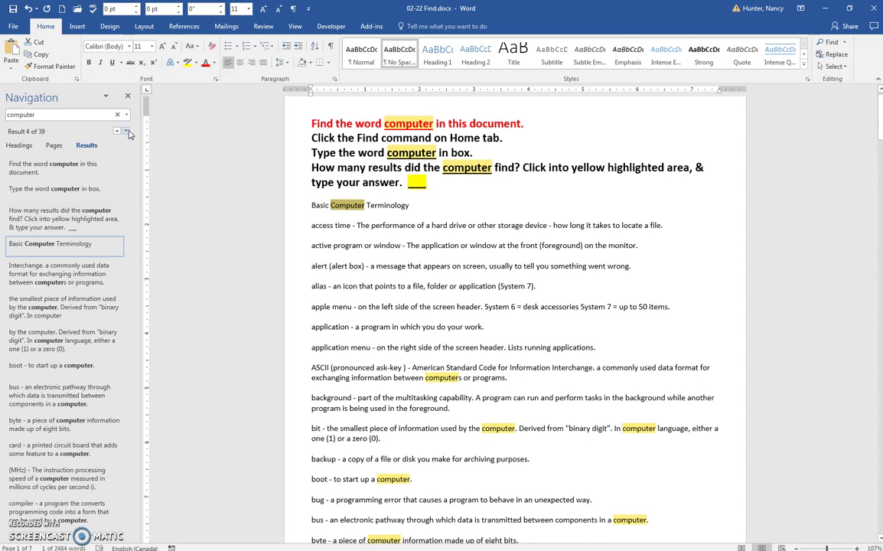
left_click(112, 62)
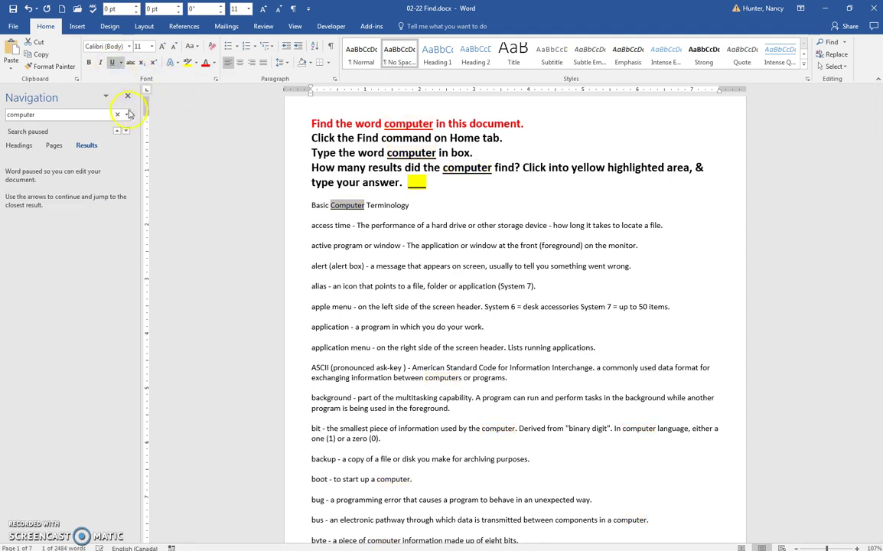
left_click(127, 132)
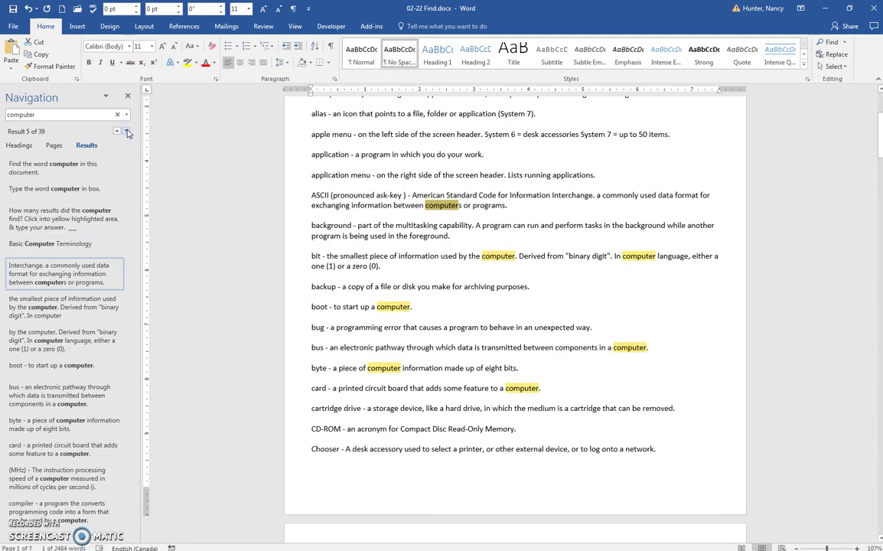
left_click(127, 173)
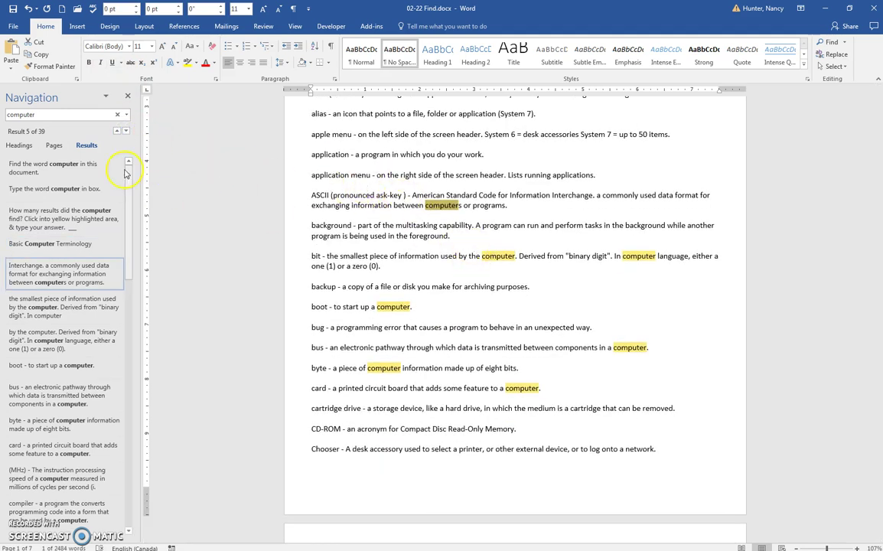
- Underline the ASCII entry's 'computer', then jump to Result 6 in the bit definition
left_click(112, 63)
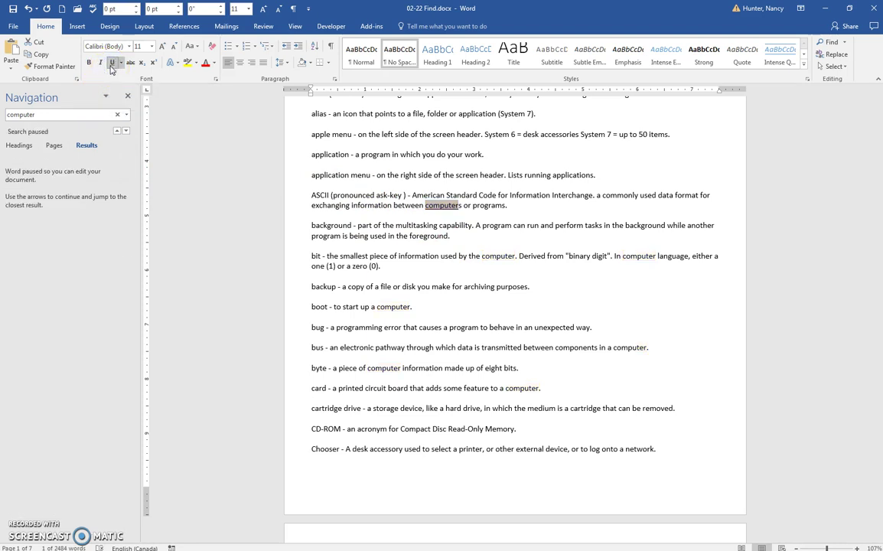
left_click(127, 132)
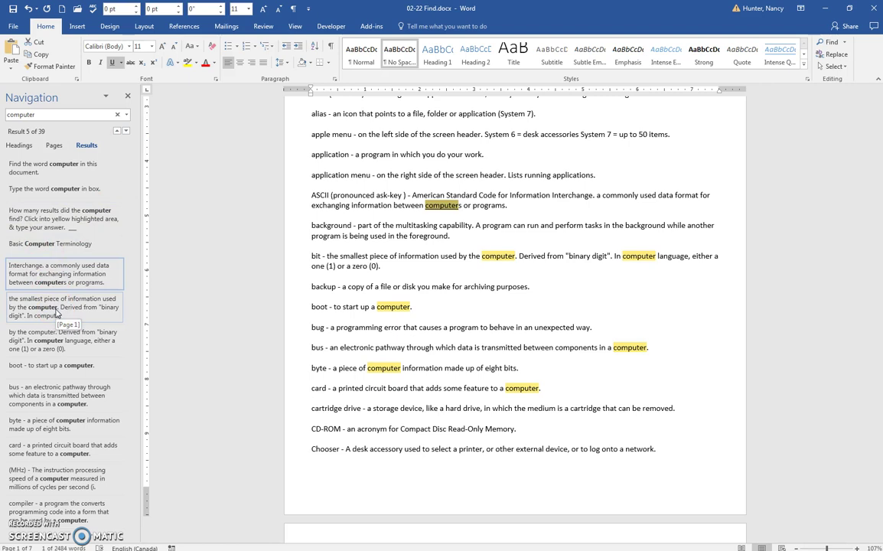
left_click(57, 308)
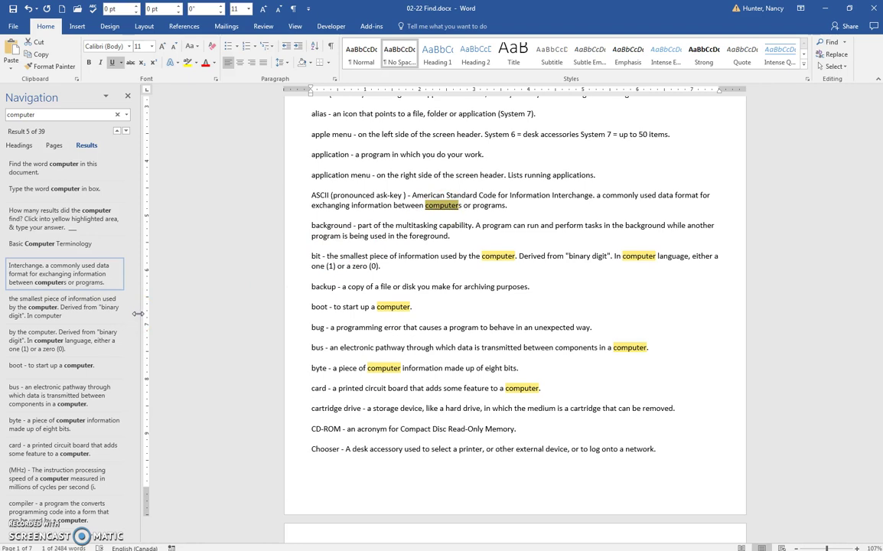
left_click(48, 312)
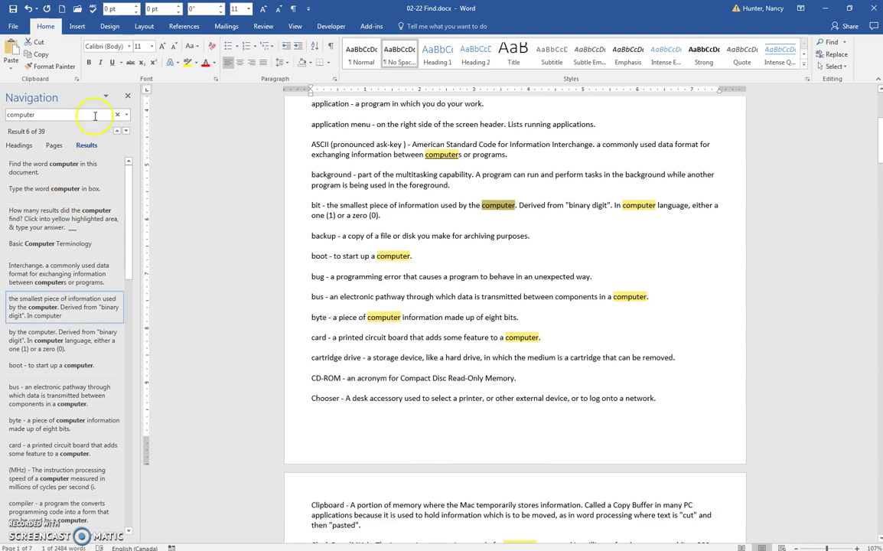
- Underline both 'computer' matches in the bit definition, then jump to Result 8 in the boot entry
left_click(114, 64)
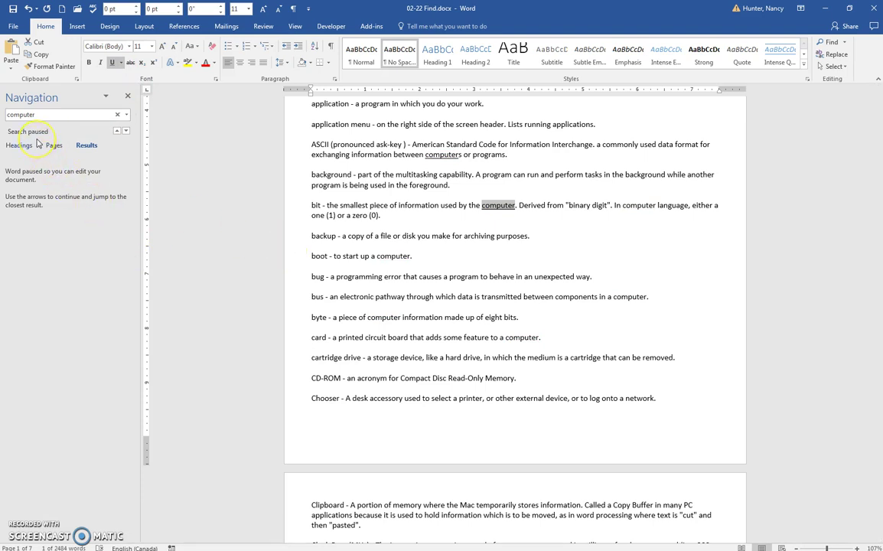
left_click(125, 132)
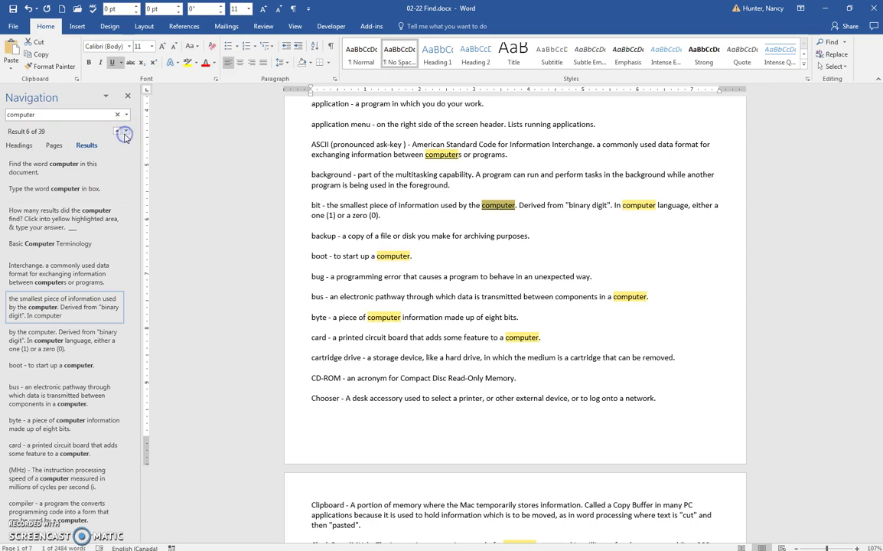
left_click(57, 348)
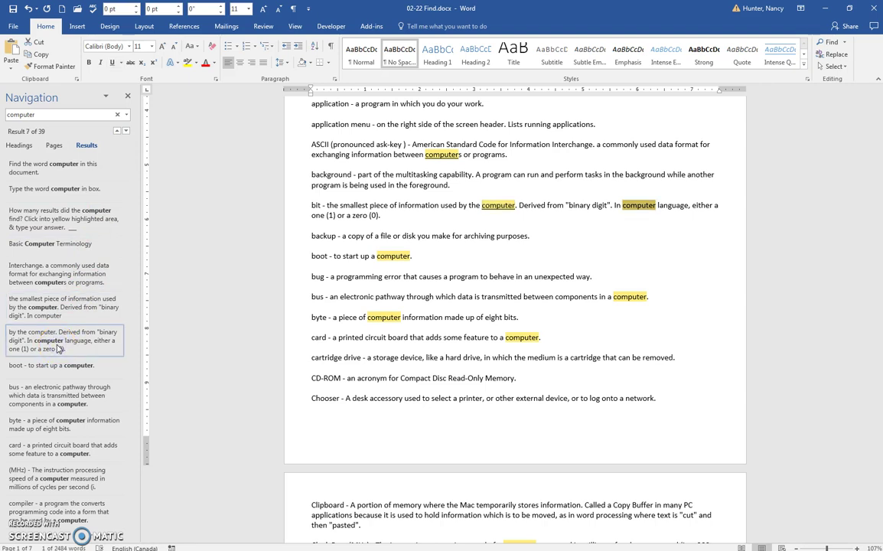
left_click(113, 61)
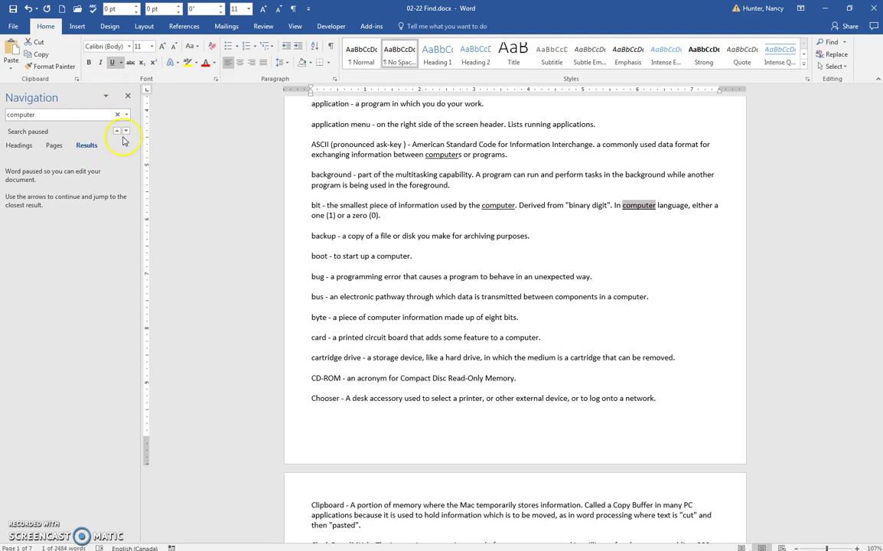
left_click(125, 131)
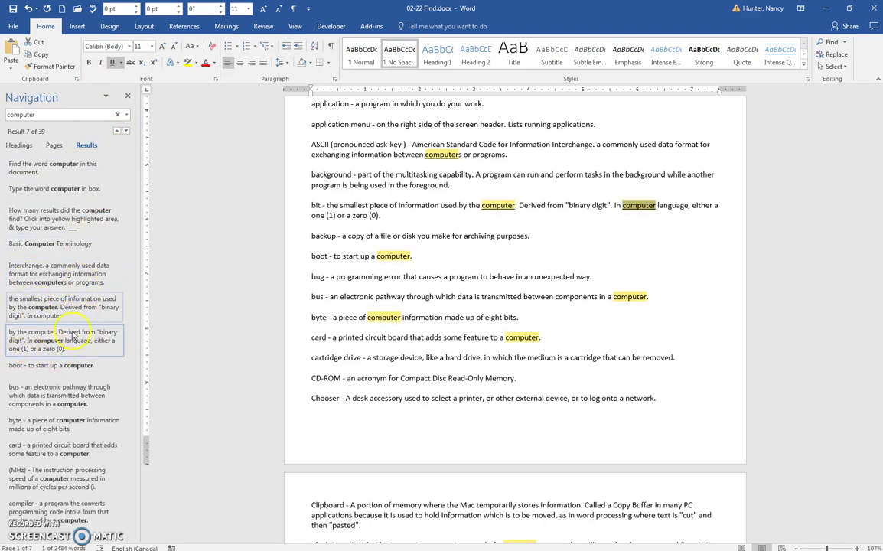
left_click(90, 366)
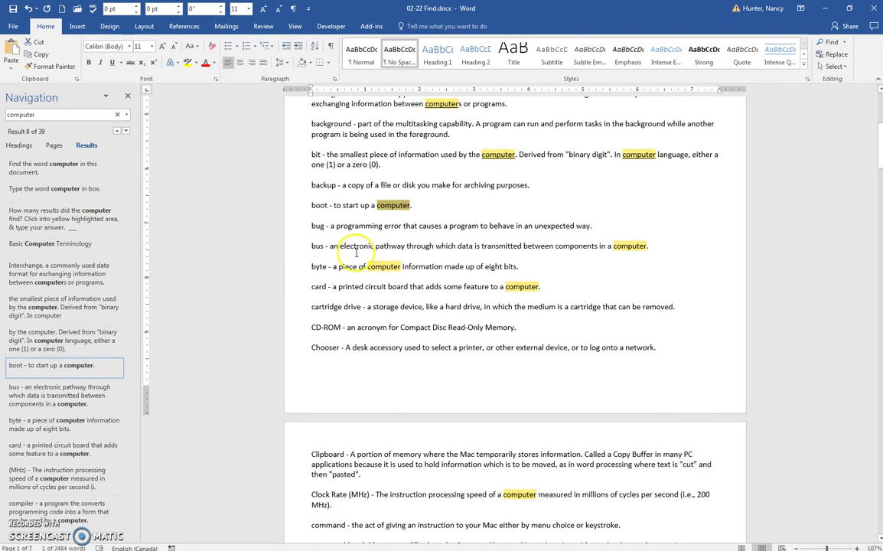